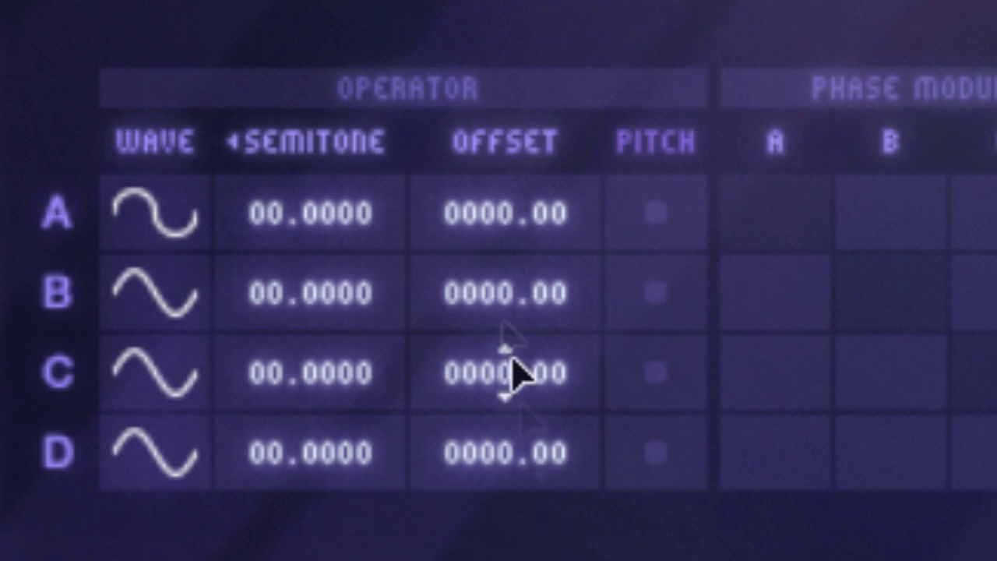
Try out operator A's frequency offset and its pitch envelope during playback, switching the pitch envelope back off
left_click_drag(494, 211, 519, 256)
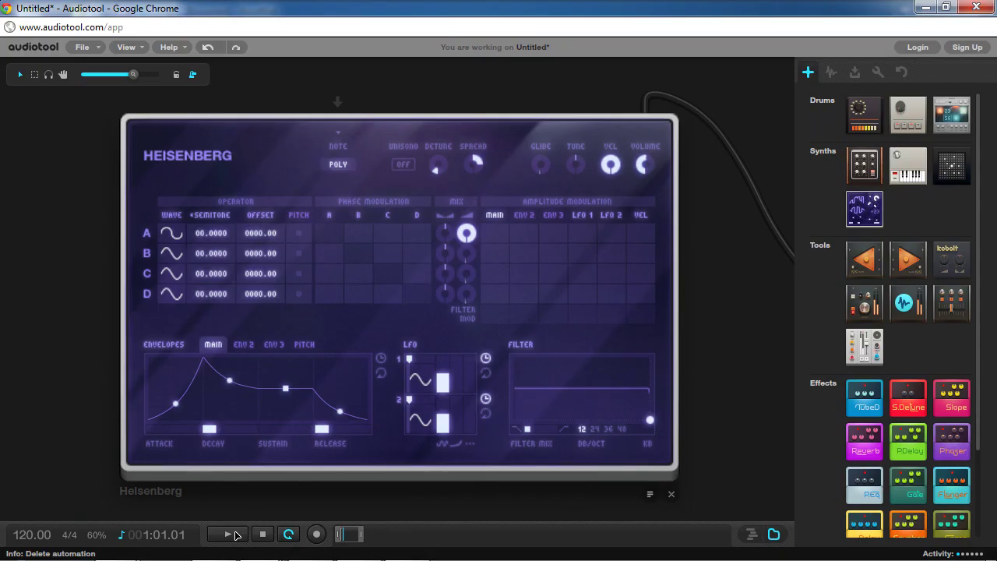
left_click(236, 534)
left_click(300, 234)
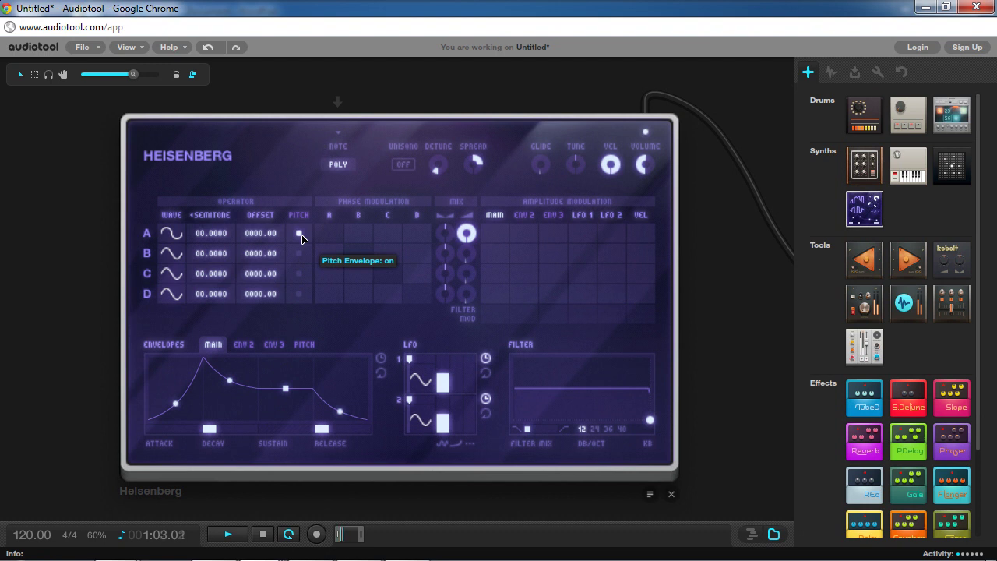
left_click(300, 233)
left_click(262, 534)
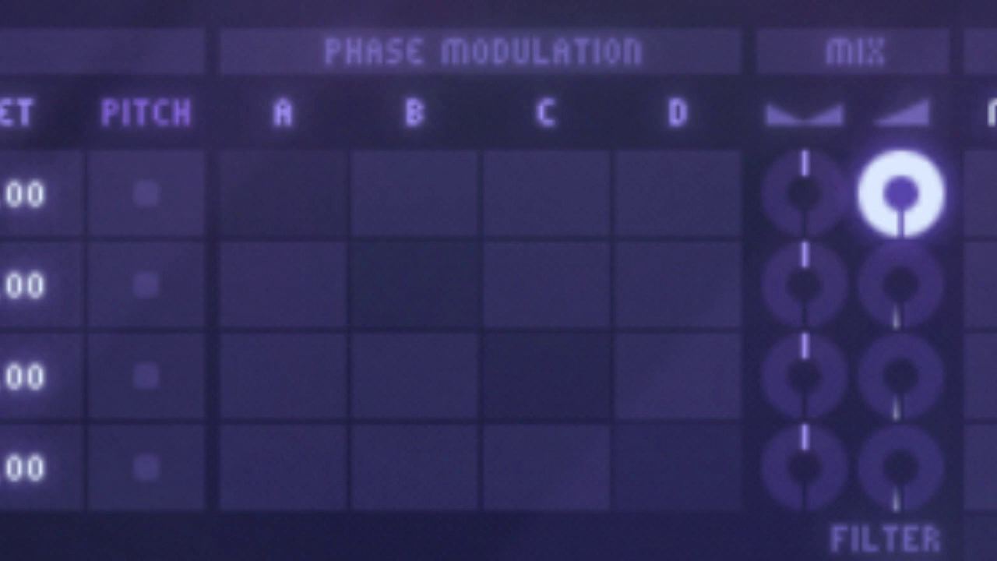
Try out phase modulation amounts in the operator matrix
left_click_drag(402, 211, 520, 226)
left_click_drag(256, 200, 301, 285)
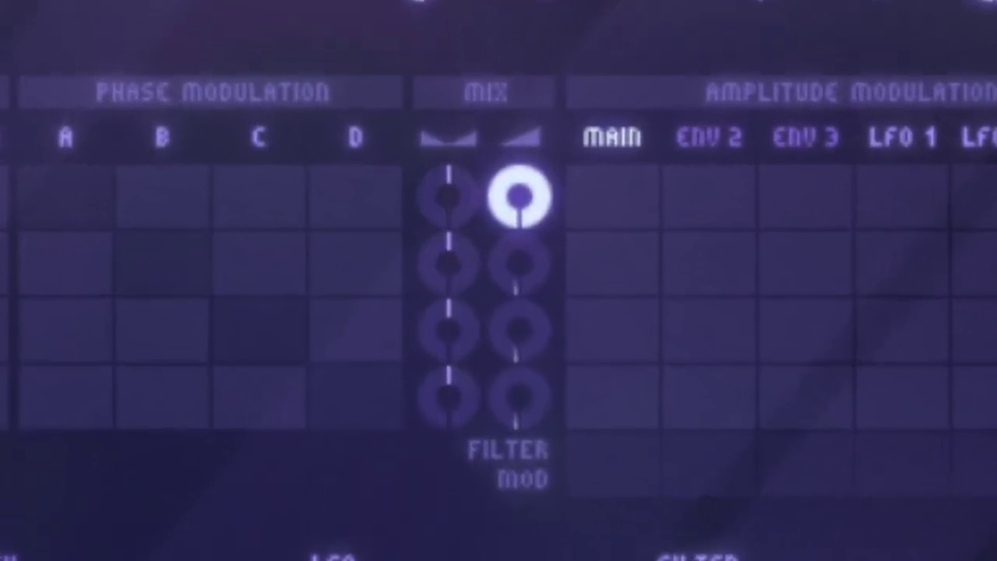
Raise operator B's mix gain to about -6.2 dB and adjust its panning
left_click_drag(524, 280, 520, 119)
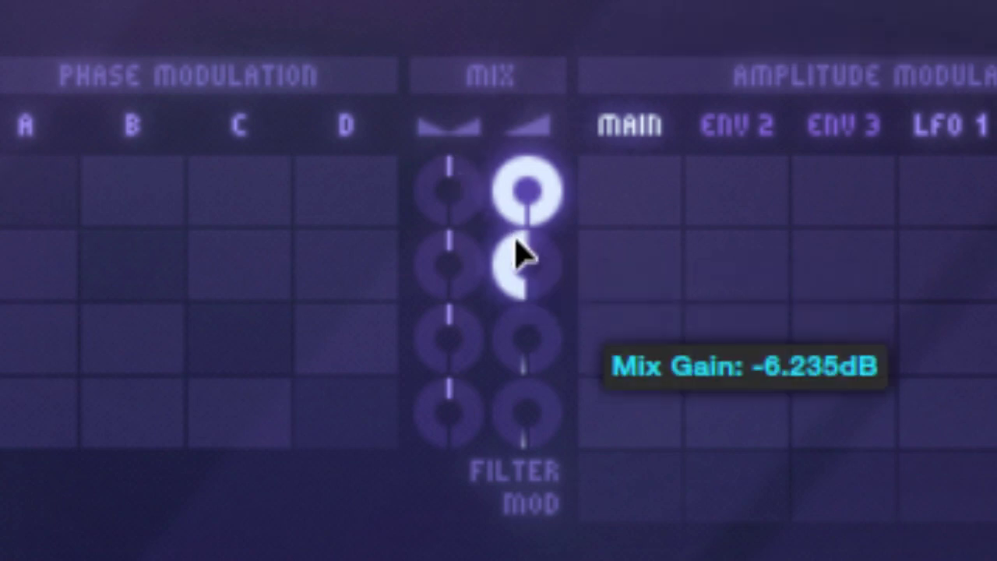
mouse_move(451, 294)
left_mouse_down()
mouse_move(452, 529)
mouse_move(472, 7)
mouse_move(456, 312)
left_mouse_up()
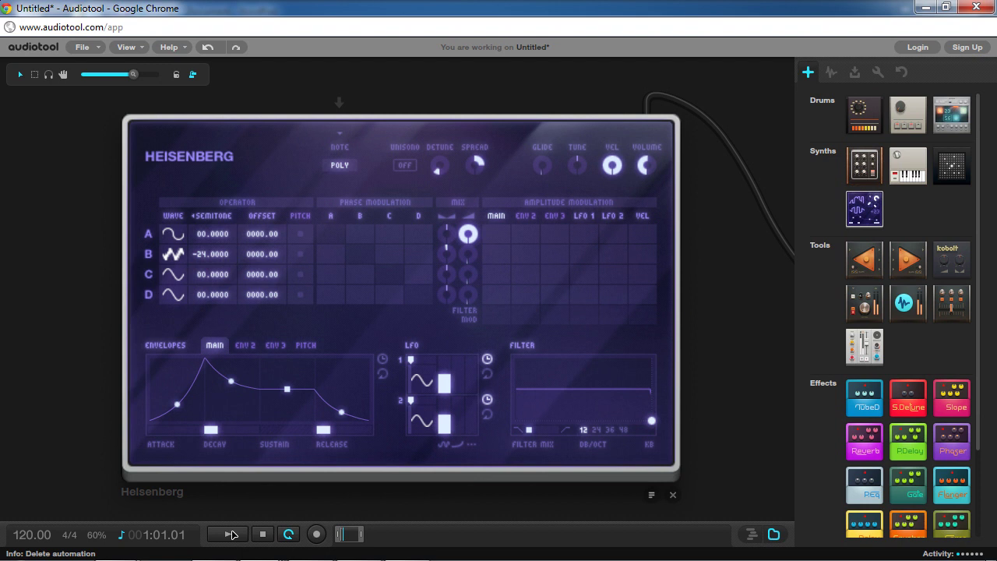
Set operator A's LFO 1 amplitude modulation to 100 during playback and try different LFO 1 rates
left_click(232, 534)
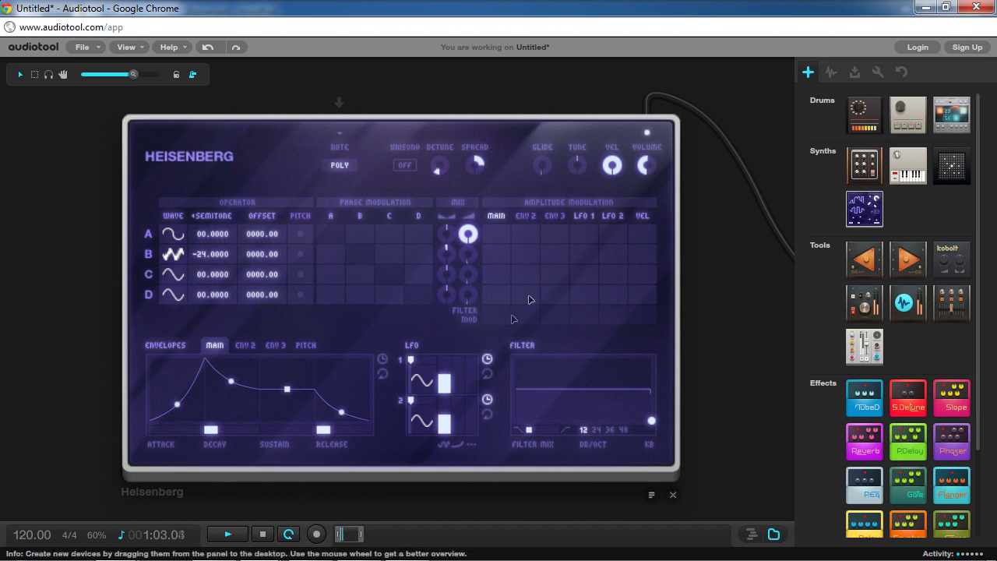
left_click_drag(590, 233, 615, 3)
scroll(445, 375, "up", 2)
scroll(445, 377, "down", 2)
scroll(445, 376, "down", 2)
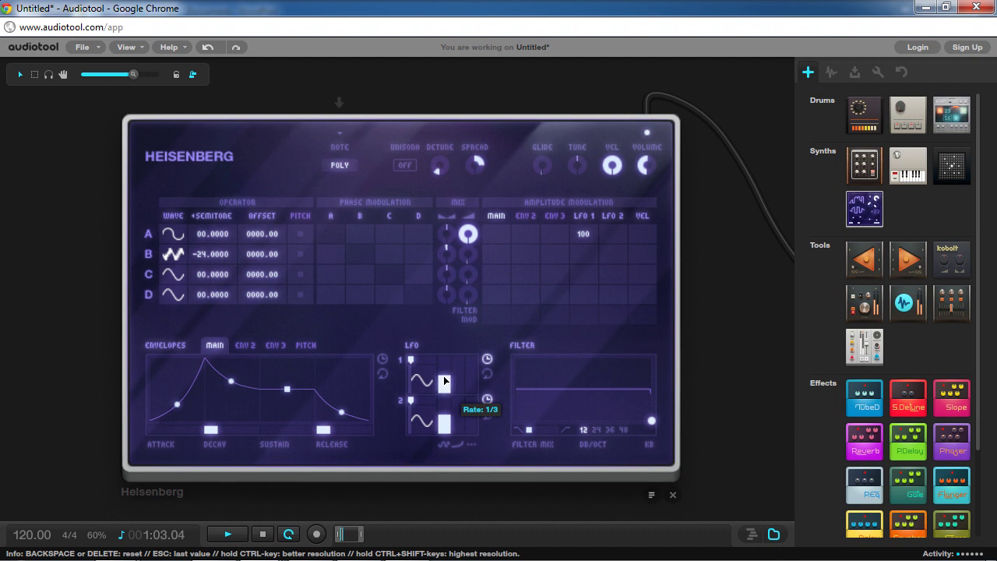
left_click(264, 535)
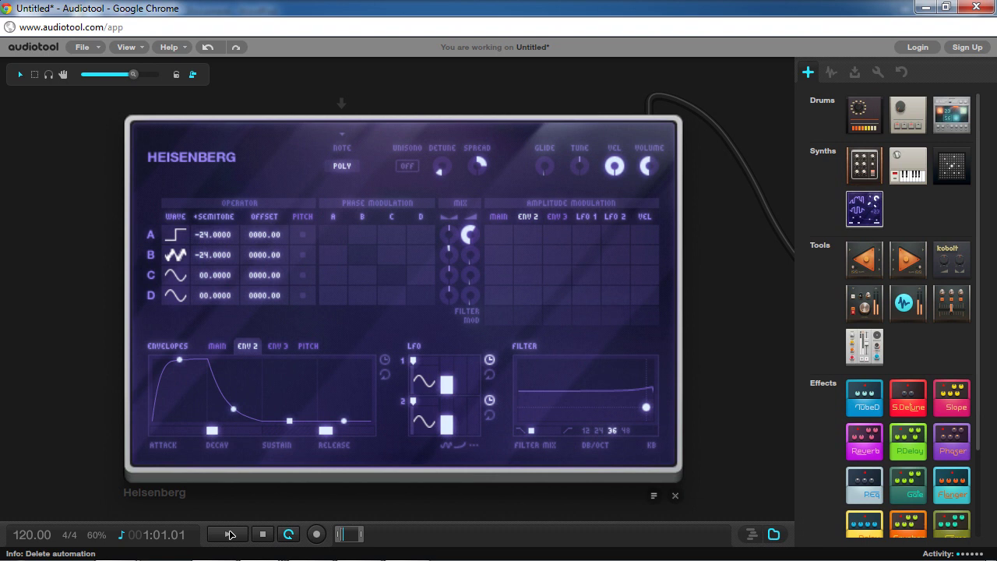
Set operator A's main envelope amplitude modulation to 100 and bend the main envelope's decay downward during playback
left_click(230, 534)
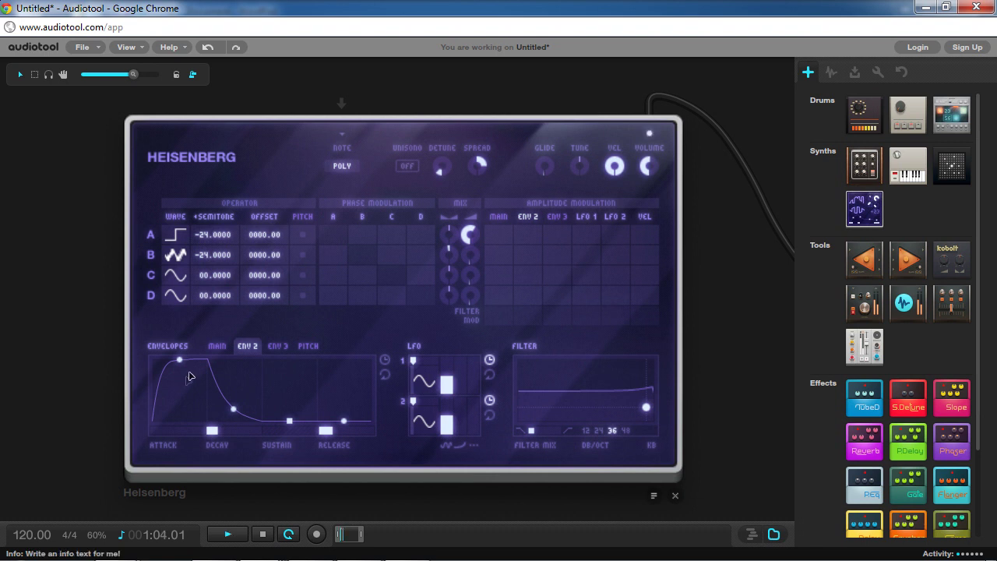
left_click(217, 346)
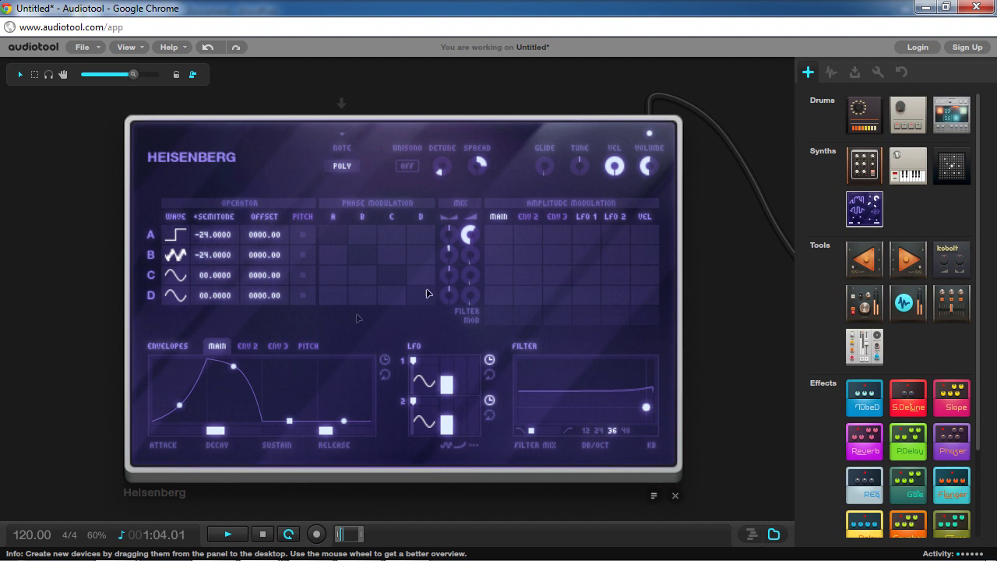
left_click_drag(498, 233, 515, 6)
mouse_move(236, 370)
left_click_drag(234, 367, 233, 405)
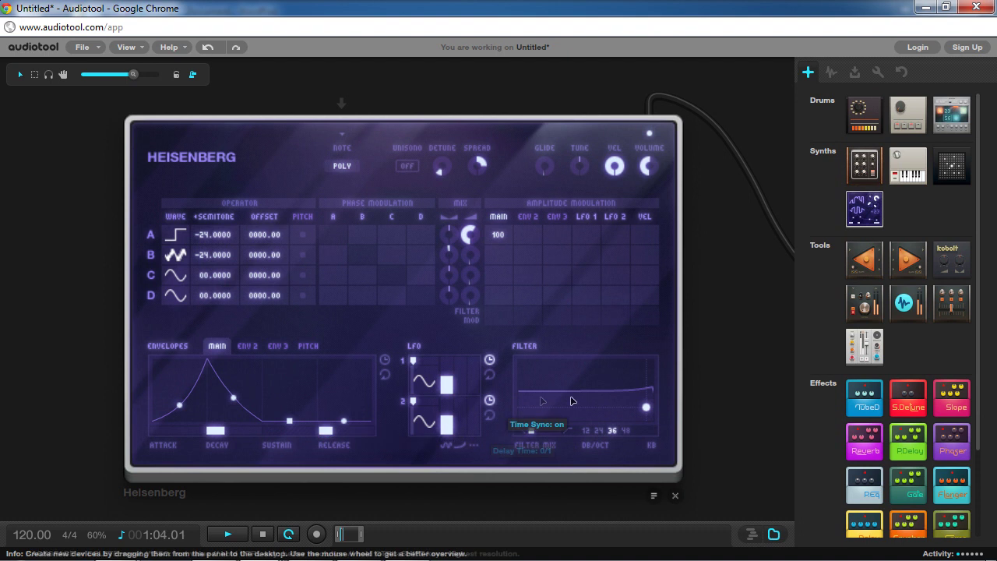
Lower the filter cutoff to the middle of the filter graph and set Envelope 2's cutoff modulation to +100
left_click_drag(646, 406, 585, 408)
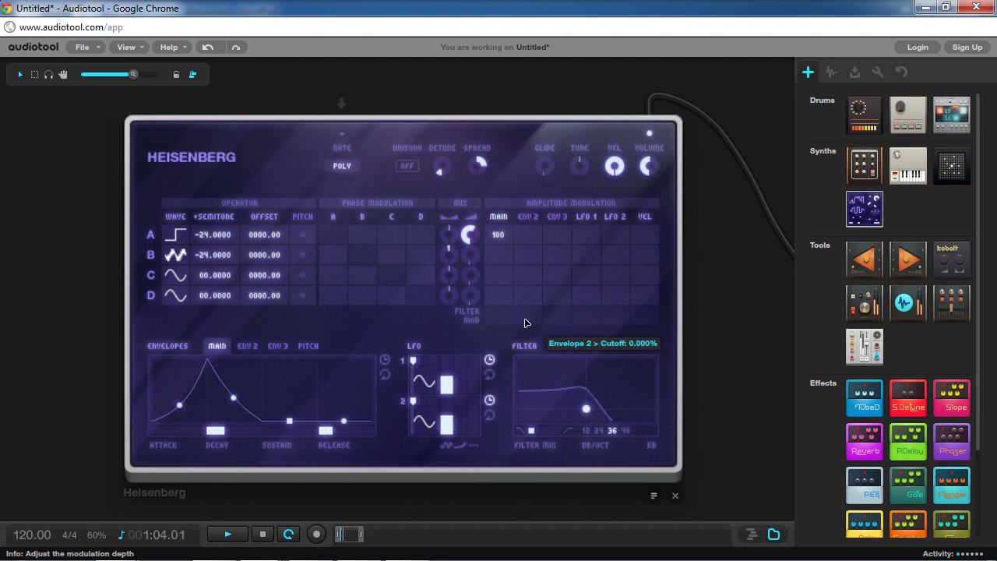
left_click_drag(525, 323, 440, 333)
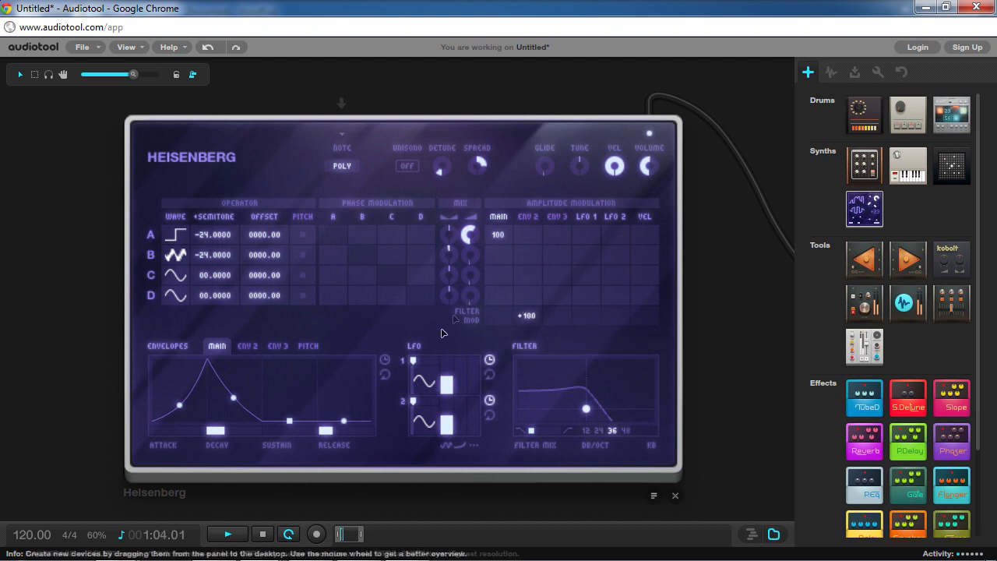
Bend Envelope 2's decay slightly further down and raise its filter modulation depth to +100
left_click(246, 346)
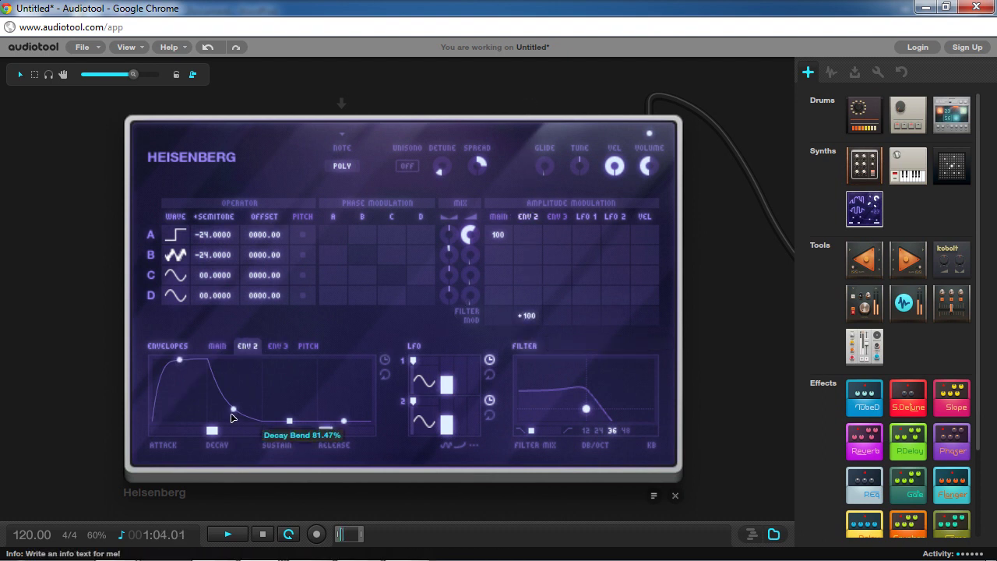
mouse_move(232, 410)
left_mouse_down()
mouse_move(236, 362)
mouse_move(234, 414)
left_mouse_up()
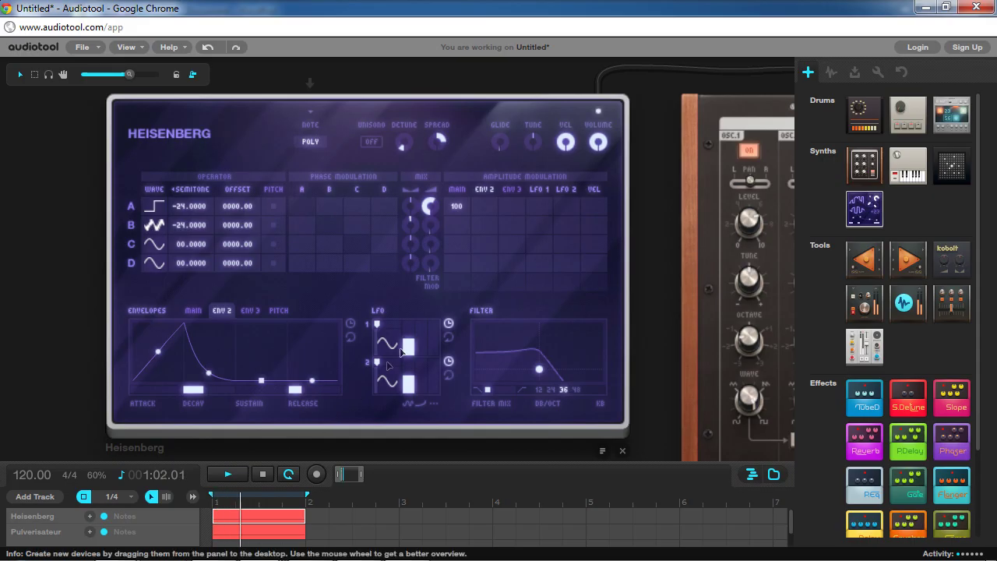
mouse_move(483, 285)
left_click_drag(483, 285, 499, 151)
Raise the filter envelope amount on the Pulverisateur
scroll(652, 243, "down", 2)
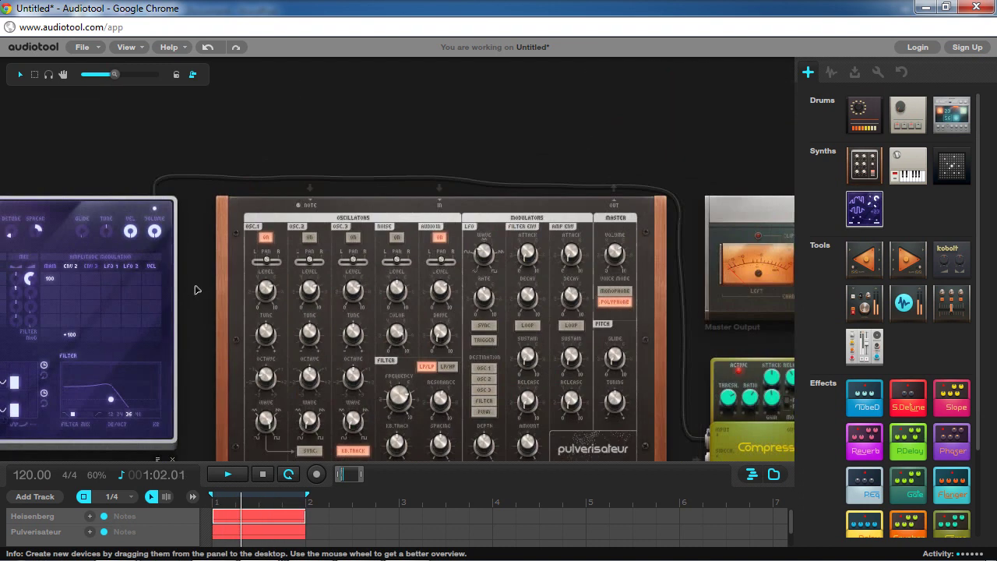
left_click_drag(543, 157, 396, 71)
left_click_drag(454, 107, 537, 357)
scroll(398, 331, "up", 3)
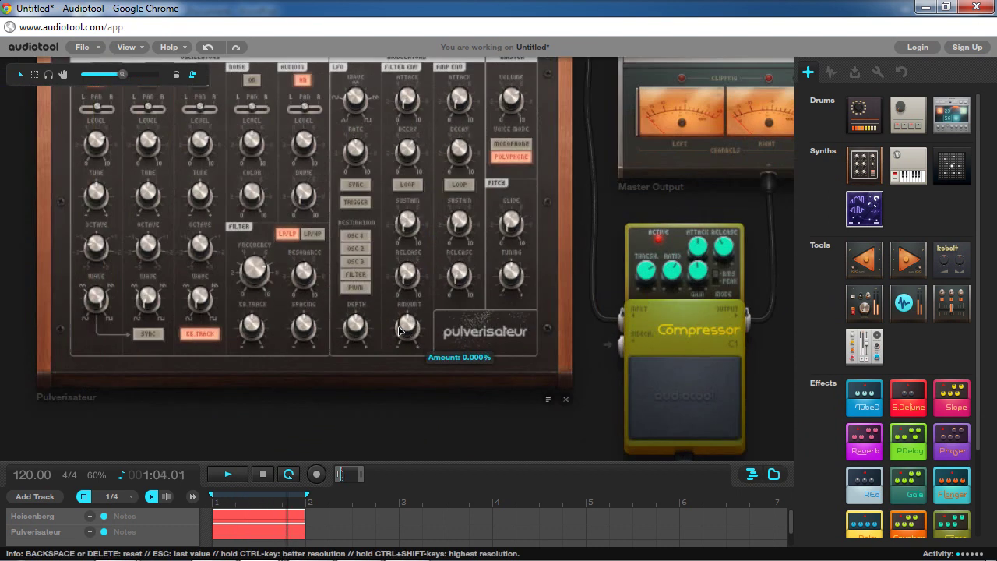
scroll(399, 331, "up", 1)
left_click_drag(399, 331, 424, 213)
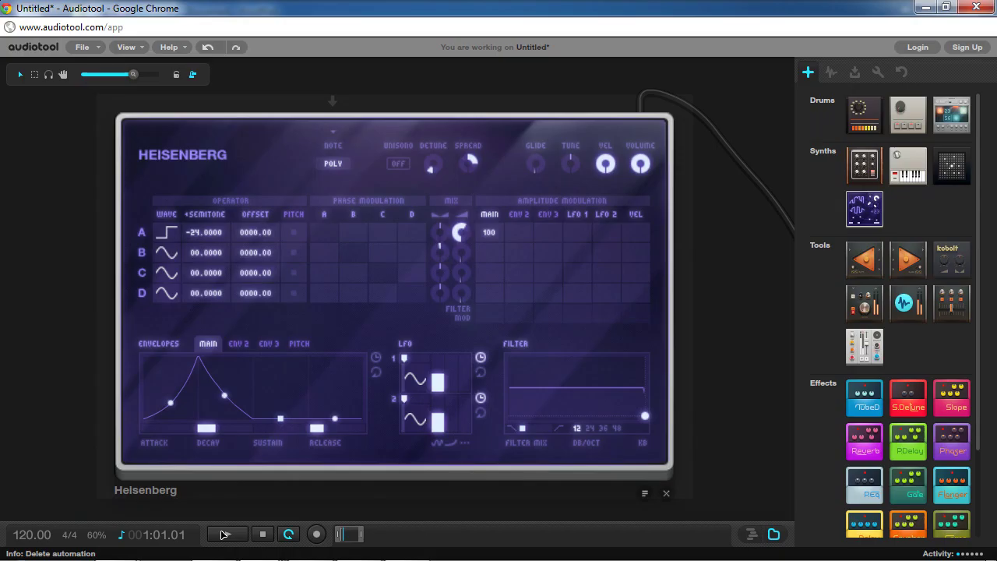
Try a longer attack time on Heisenberg's main envelope during playback
left_click(224, 534)
left_click_drag(153, 429, 186, 433)
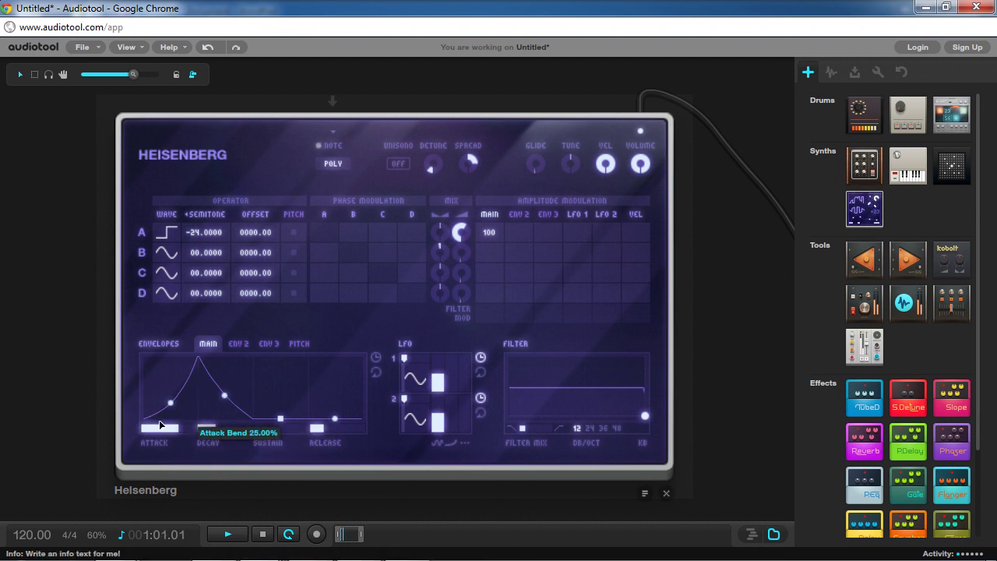
left_click(223, 539)
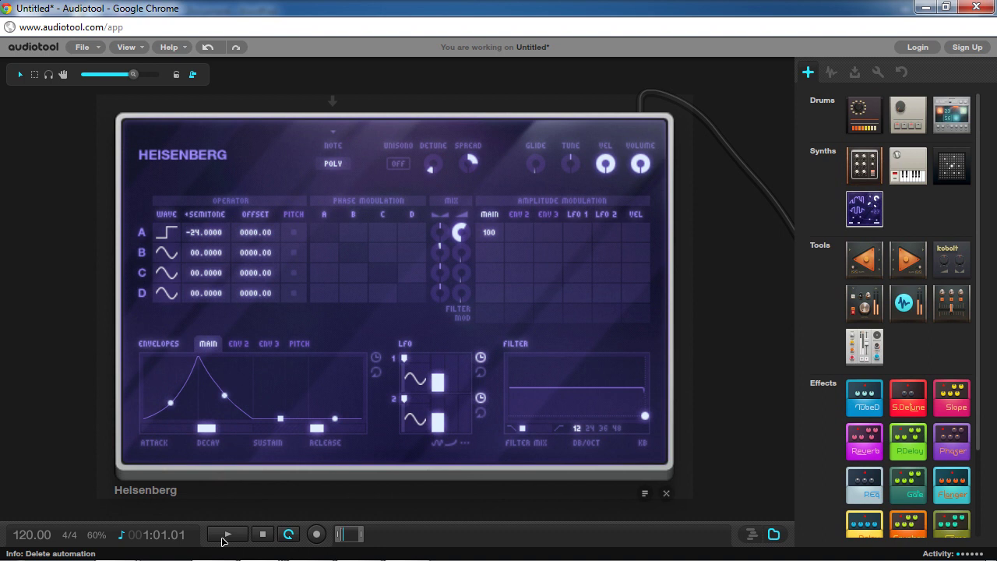
Play the loop and shorten the main envelope's decay time
left_click(223, 540)
mouse_move(222, 427)
left_mouse_down()
mouse_move(245, 427)
mouse_move(214, 427)
left_mouse_up()
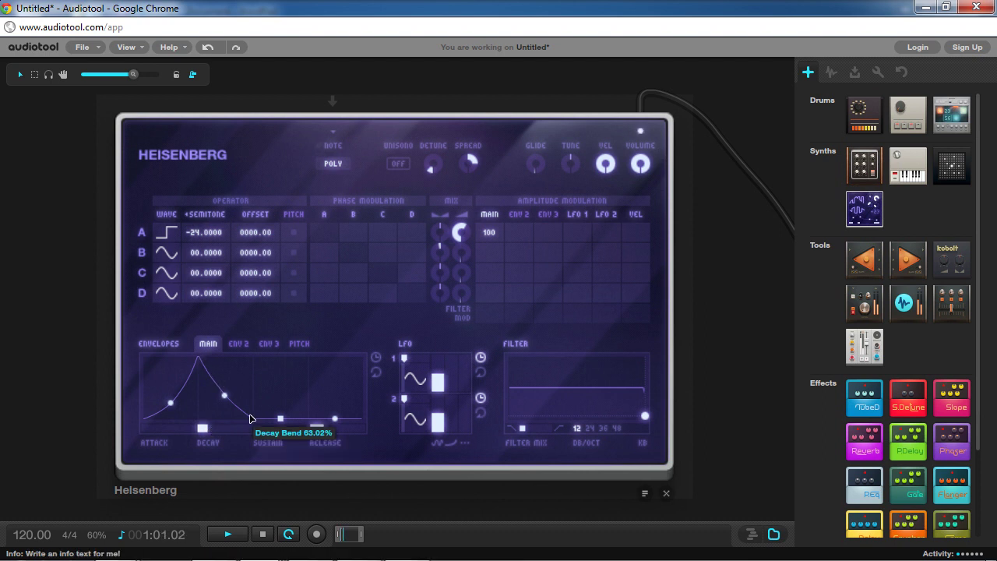
left_click(235, 534)
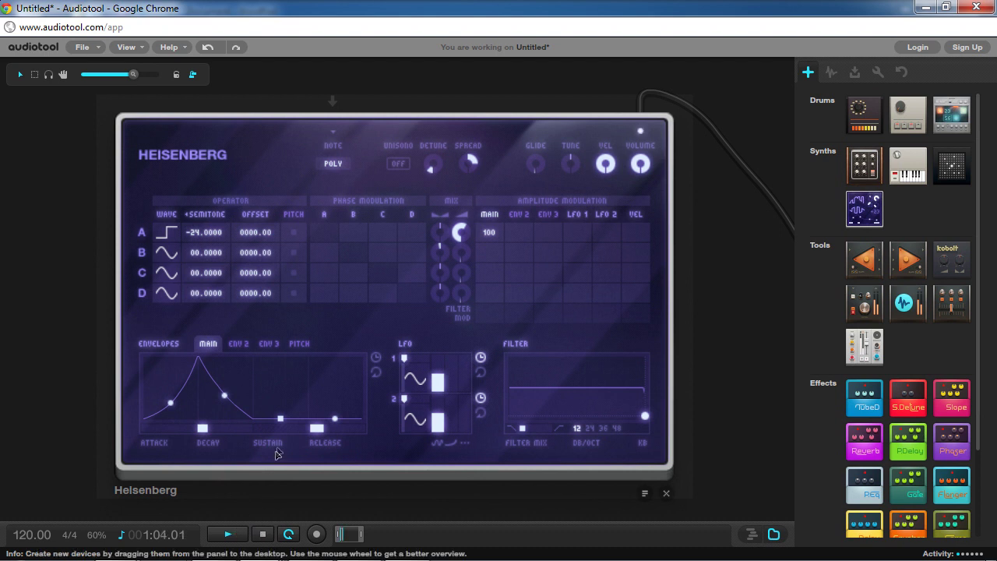
Try the main envelope's sustain level, leave it at 0%, and stop playback
mouse_move(279, 421)
mouse_move(280, 420)
left_mouse_down()
mouse_move(277, 382)
mouse_move(280, 422)
left_mouse_up()
mouse_move(300, 412)
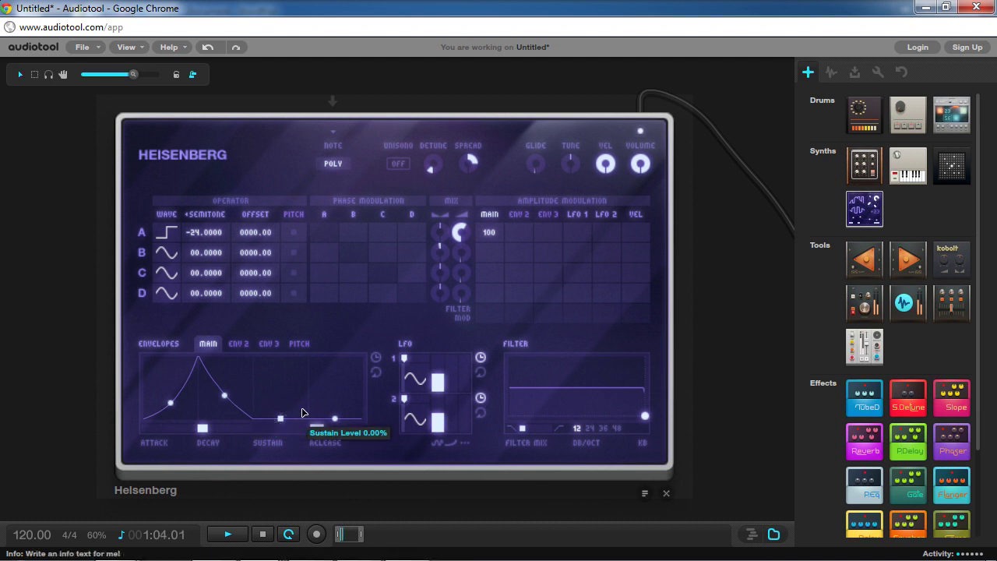
left_click(262, 533)
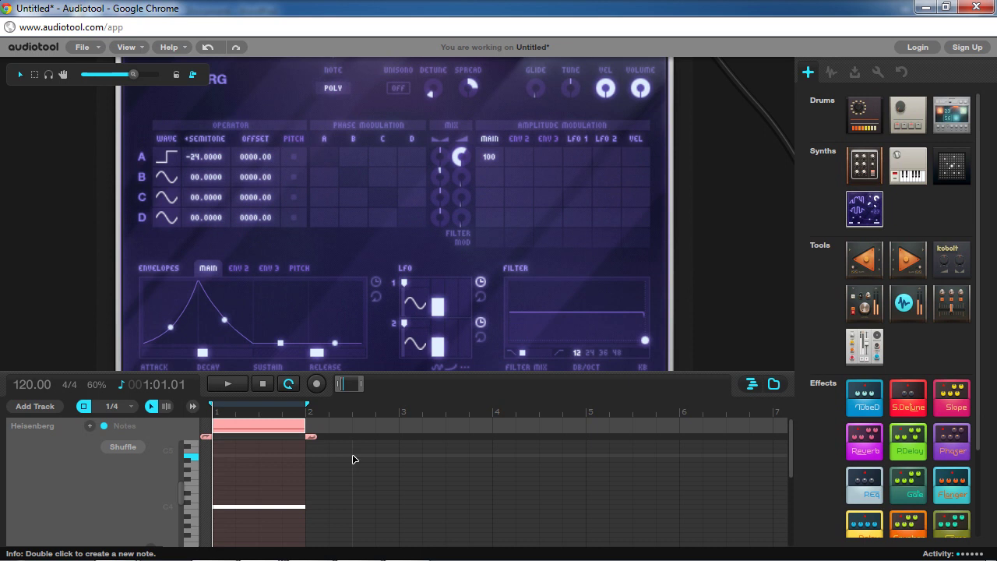
Shorten the C-4 note in the Heisenberg track to a quarter of a bar and play the loop
left_click_drag(307, 507, 234, 515)
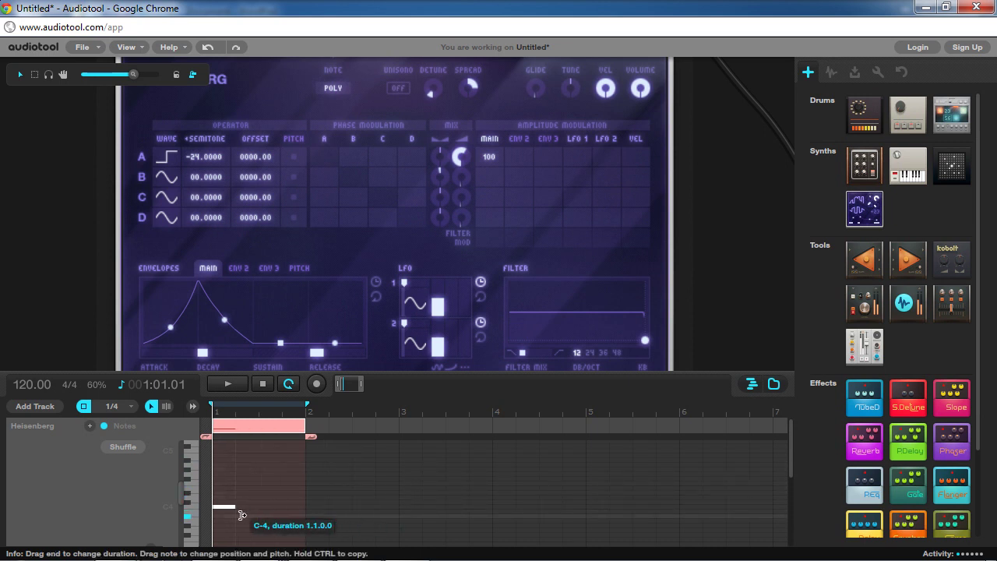
left_click(229, 384)
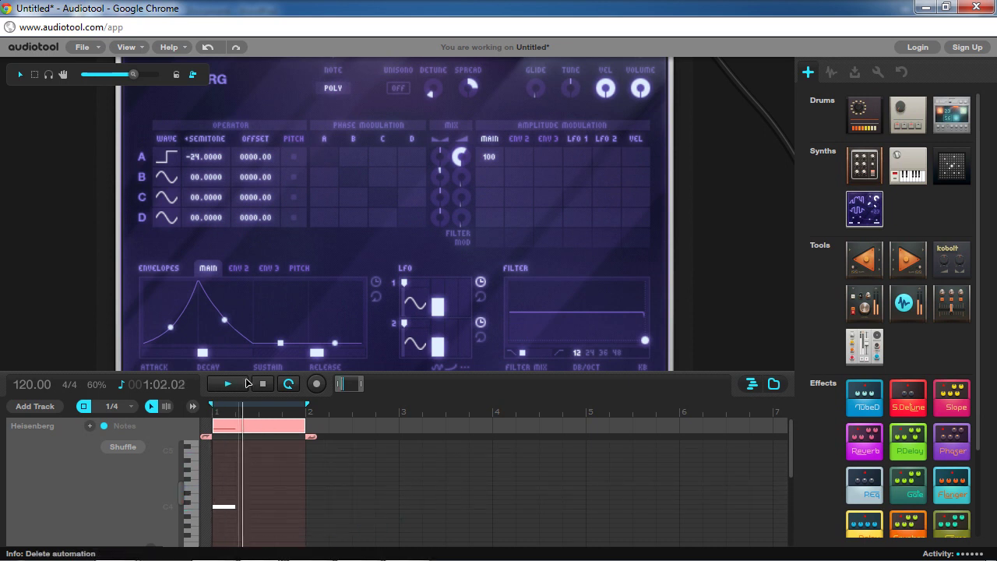
Raise the main envelope's sustain level to 45.72% and adjust its release time during playback
scroll(72, 301, "down", 2)
left_click_drag(288, 318, 289, 285)
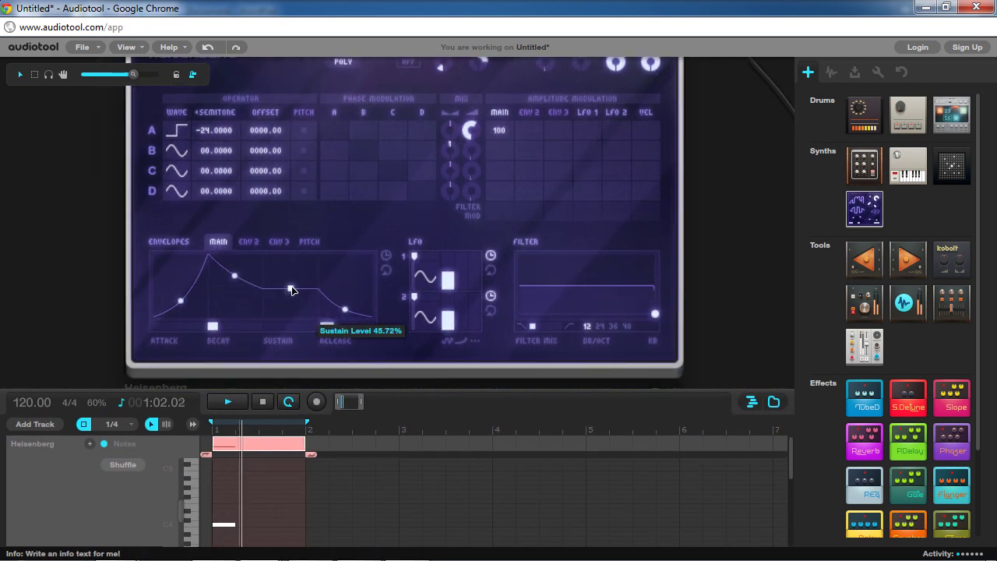
mouse_move(327, 325)
left_mouse_down()
mouse_move(362, 328)
mouse_move(335, 328)
left_mouse_up()
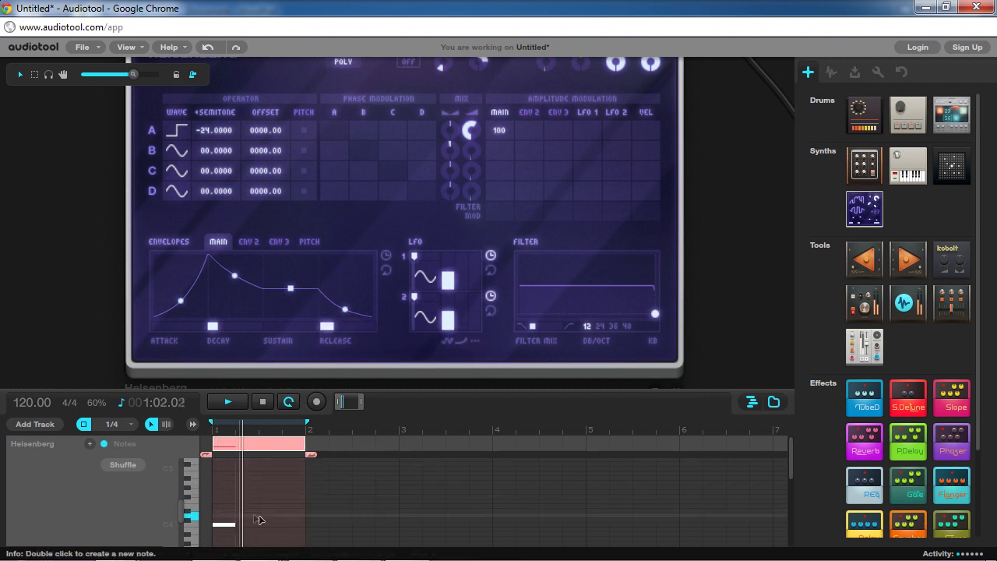
left_click(262, 409)
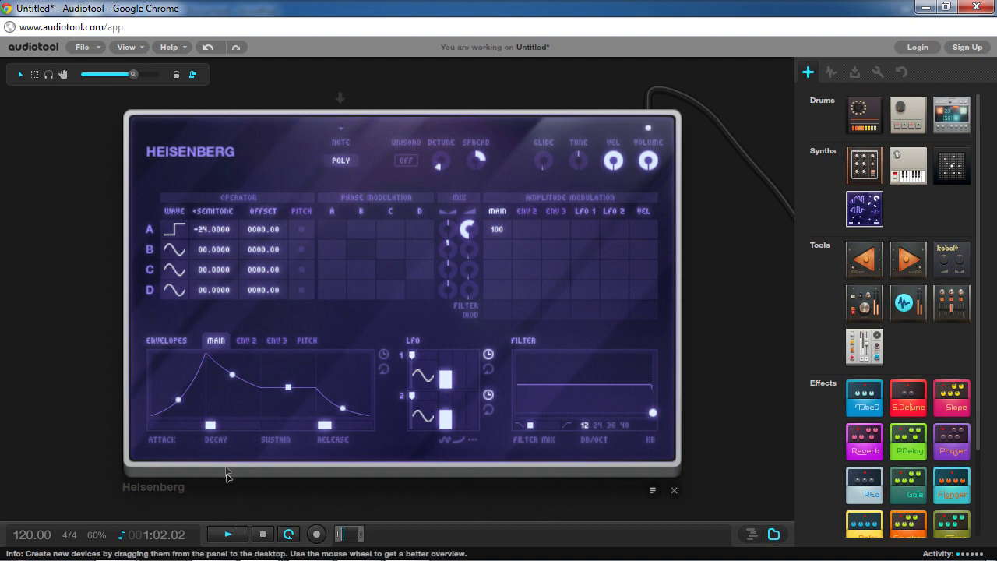
Set the note grid to 1/16 in the Heisenberg track's editor and adjust the C-4 note's length
mouse_move(215, 430)
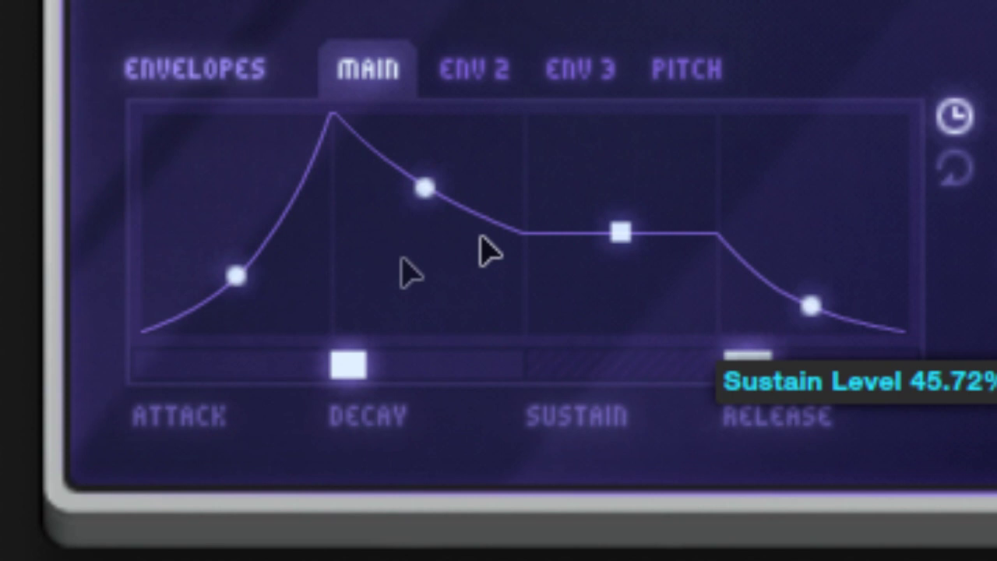
mouse_move(367, 379)
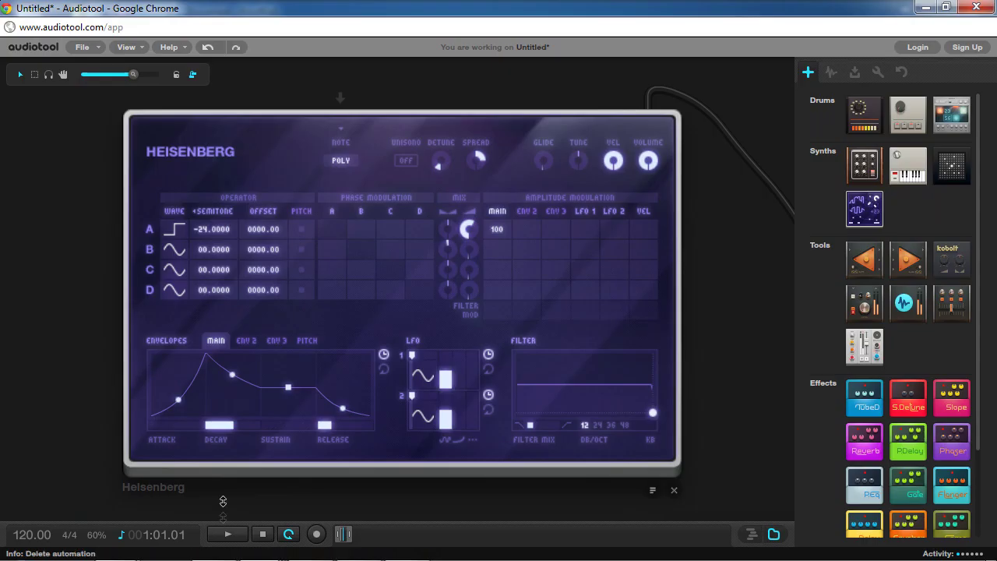
left_click_drag(224, 514, 237, 191)
left_click(117, 228)
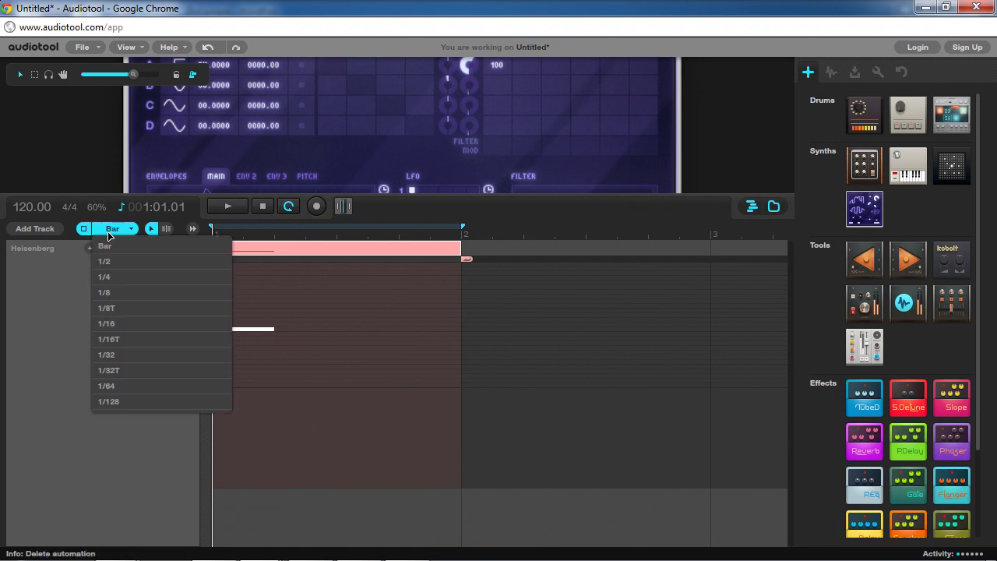
left_click(109, 325)
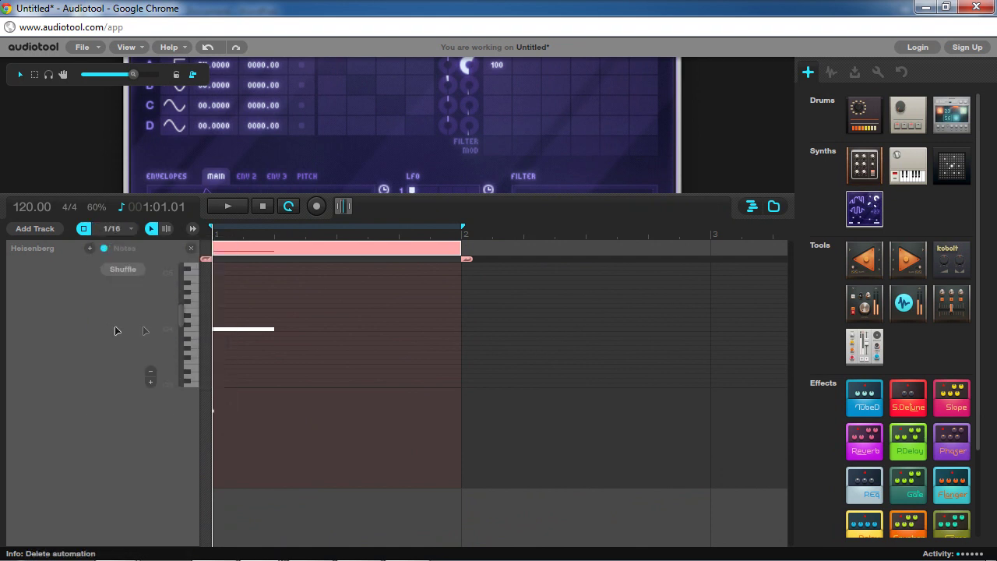
mouse_move(222, 329)
left_mouse_down()
mouse_move(235, 329)
mouse_move(221, 329)
left_mouse_up()
left_click_drag(262, 212, 232, 534)
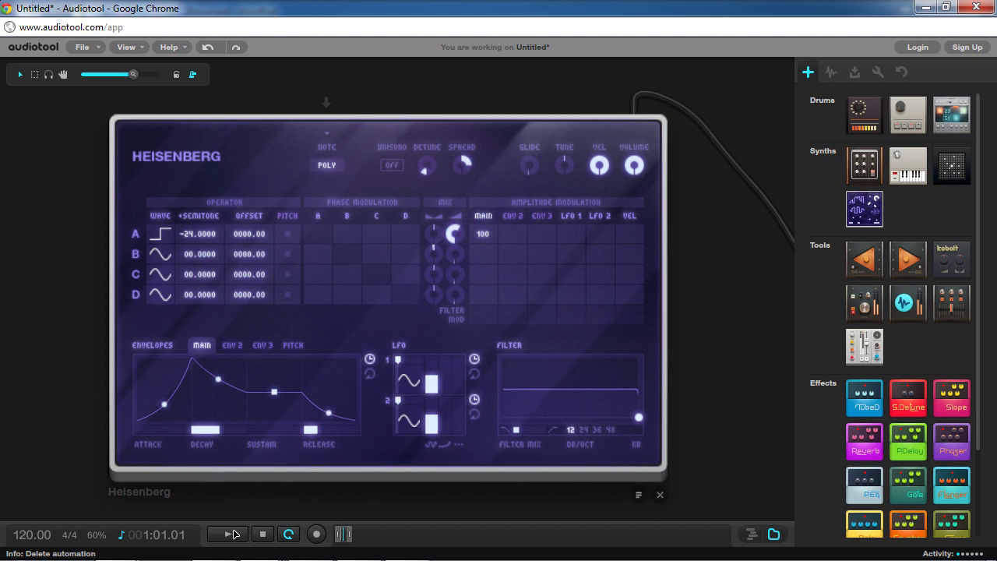
Play the loop, try the main envelope's loop mode while adjusting its decay time, and stop playback
left_click(235, 534)
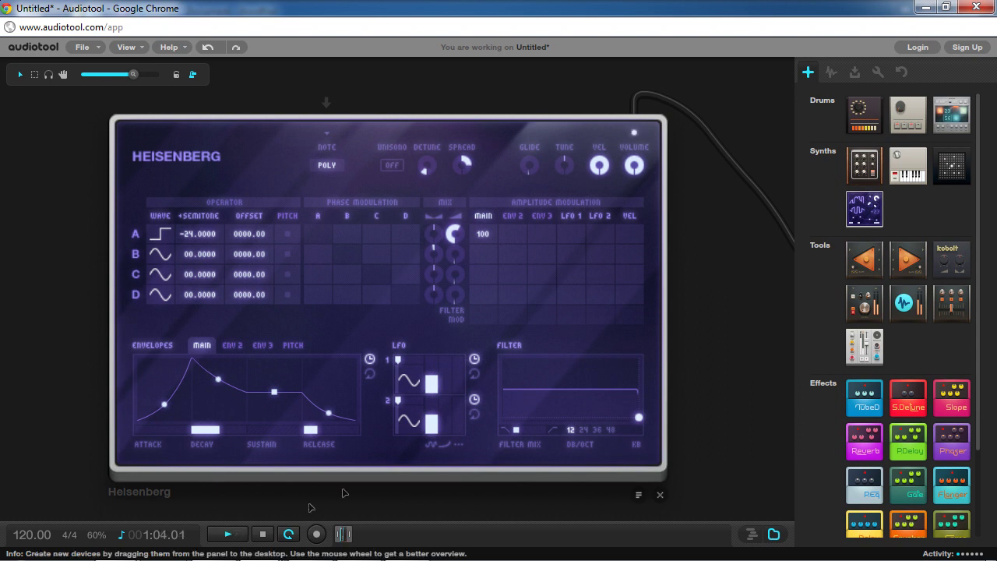
left_click(366, 377)
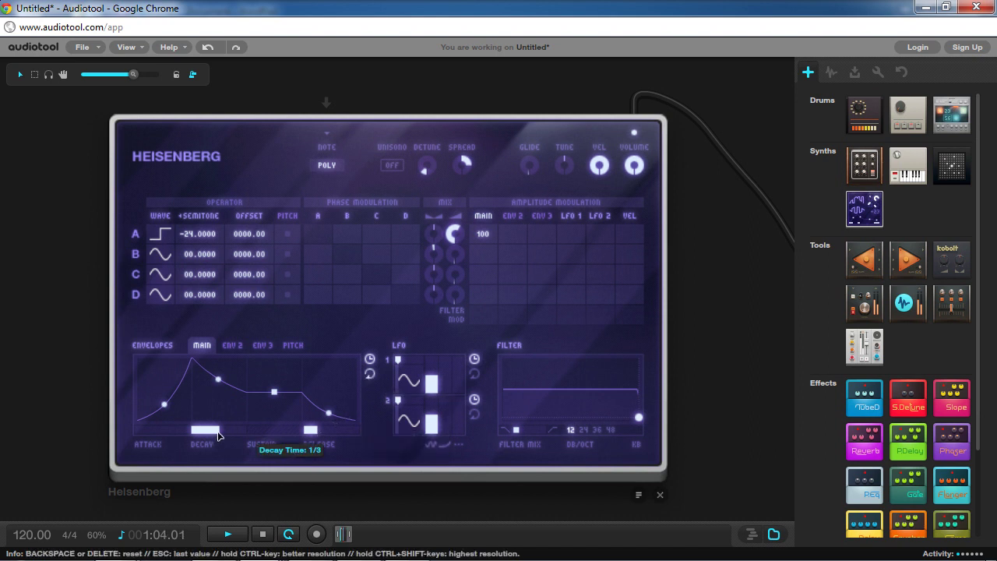
mouse_move(213, 434)
left_mouse_down()
mouse_move(196, 429)
mouse_move(223, 433)
left_mouse_up()
left_click(262, 534)
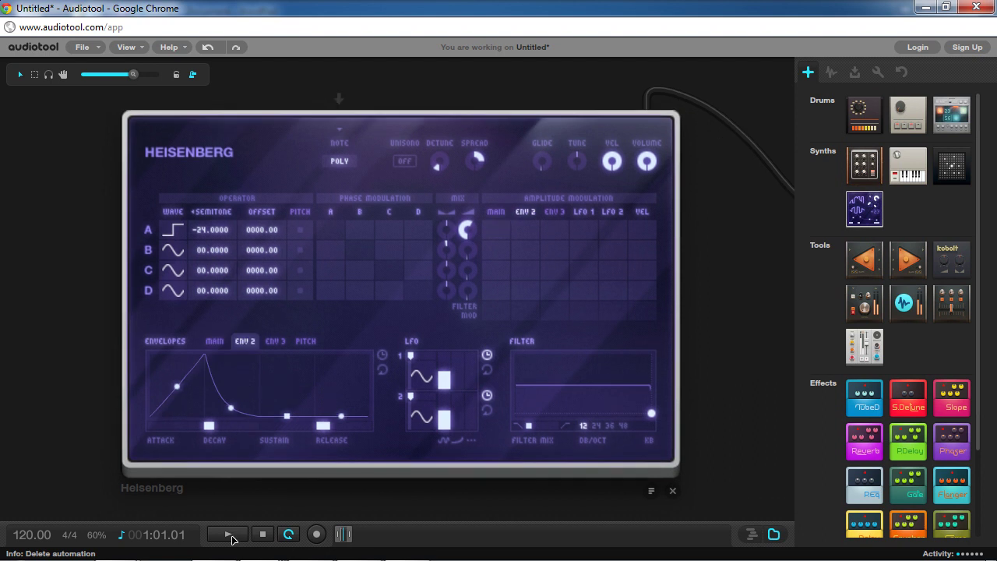
Play the loop with operator A's amplitude modulation from envelope 2 set to 100, and stop playback
left_click(229, 534)
mouse_move(220, 429)
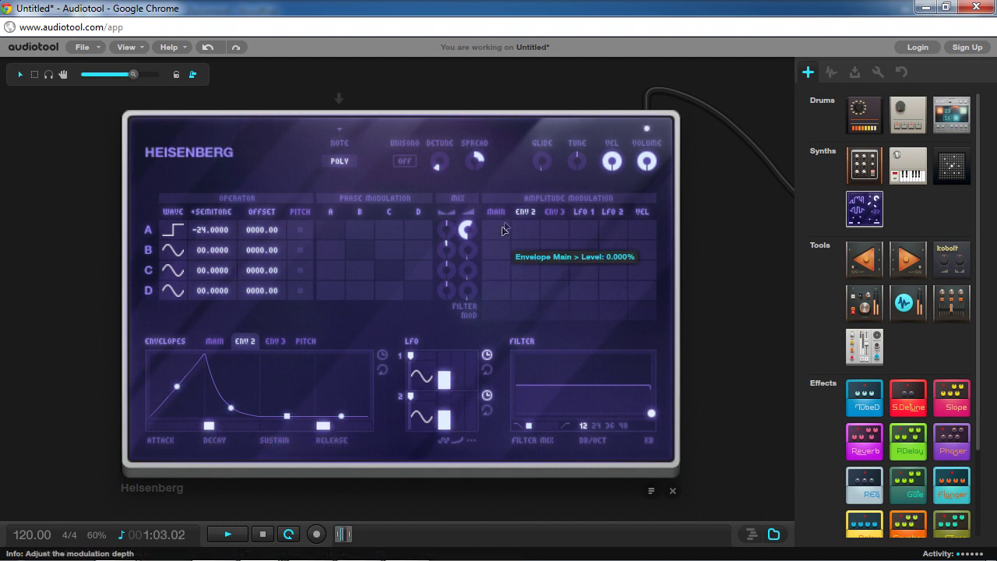
mouse_move(522, 230)
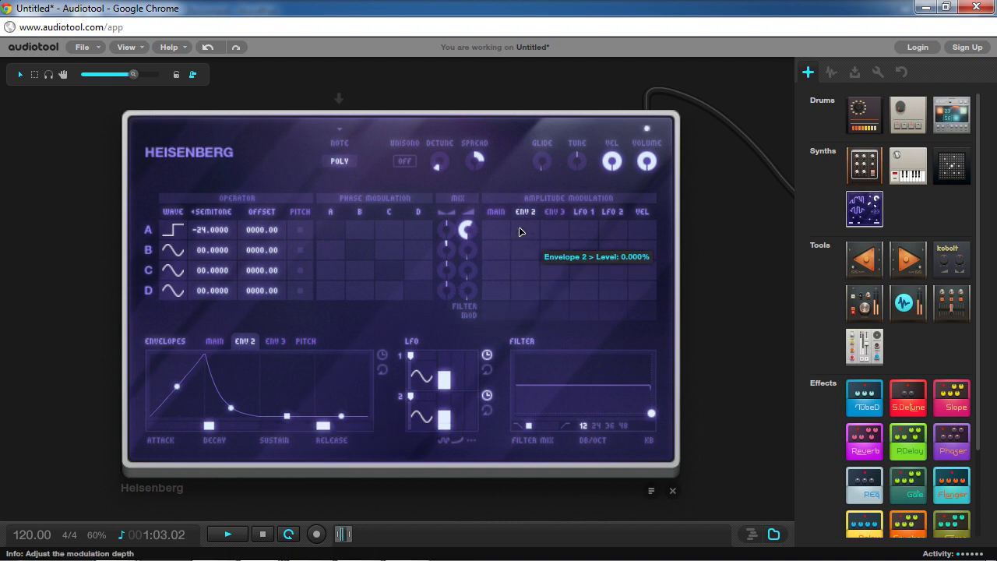
left_click_drag(521, 231, 528, 2)
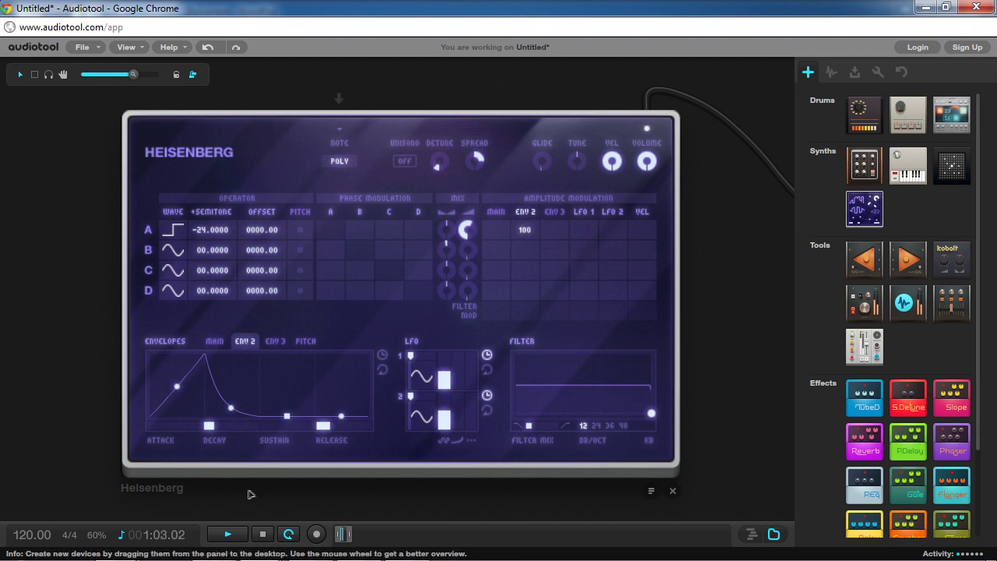
left_click(263, 533)
left_click(261, 534)
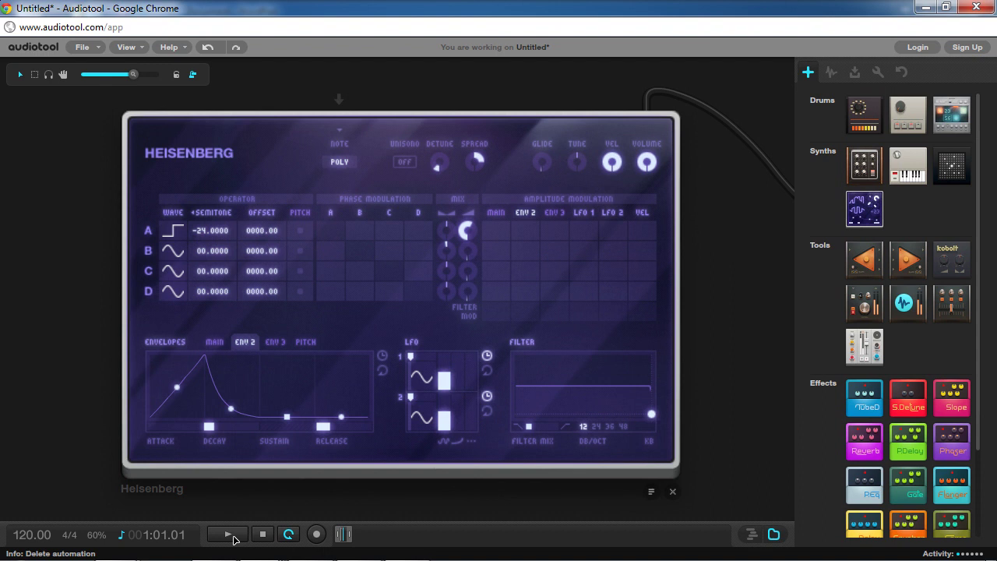
During playback, enable the pitch envelope for operator A and raise the envelope's semitone range
left_click(233, 536)
left_click(305, 342)
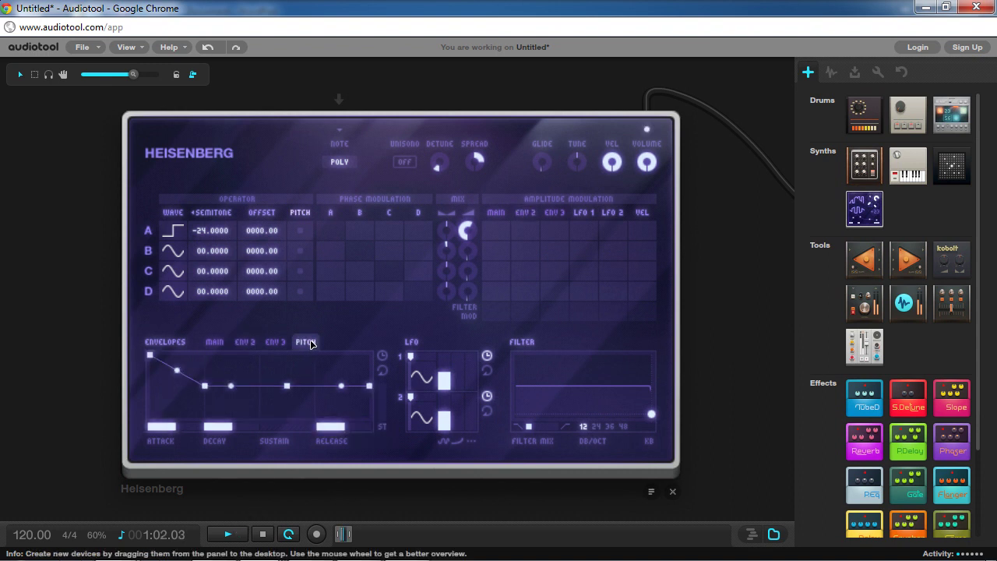
left_click(300, 230)
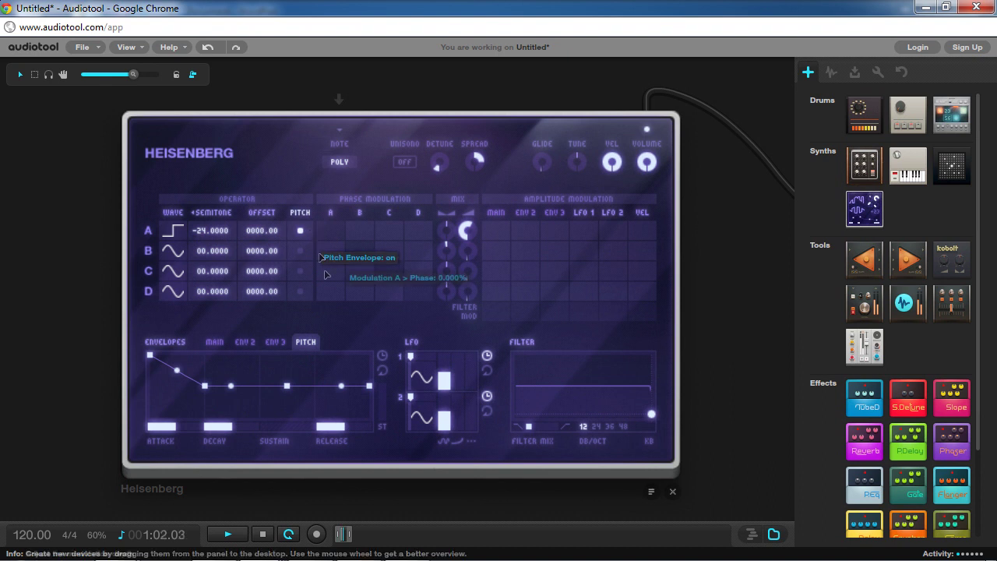
mouse_move(383, 423)
left_mouse_down()
mouse_move(383, 396)
mouse_move(382, 415)
left_mouse_up()
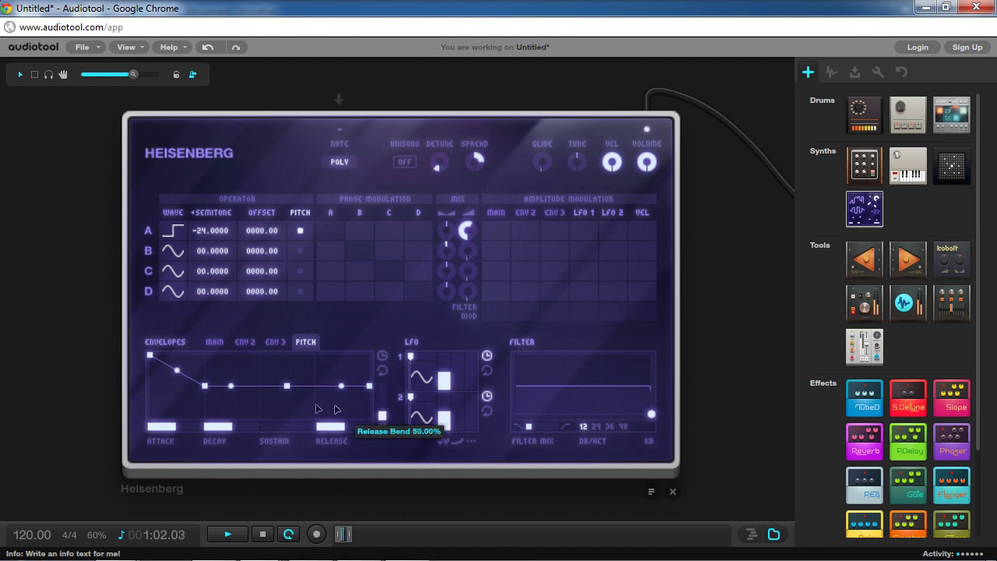
Shape the pitch envelope with a raised sustain pitch and a decay pitch of -9 semitones, and try a lower start pitch
left_click_drag(286, 385, 287, 356)
left_click_drag(204, 388, 203, 418)
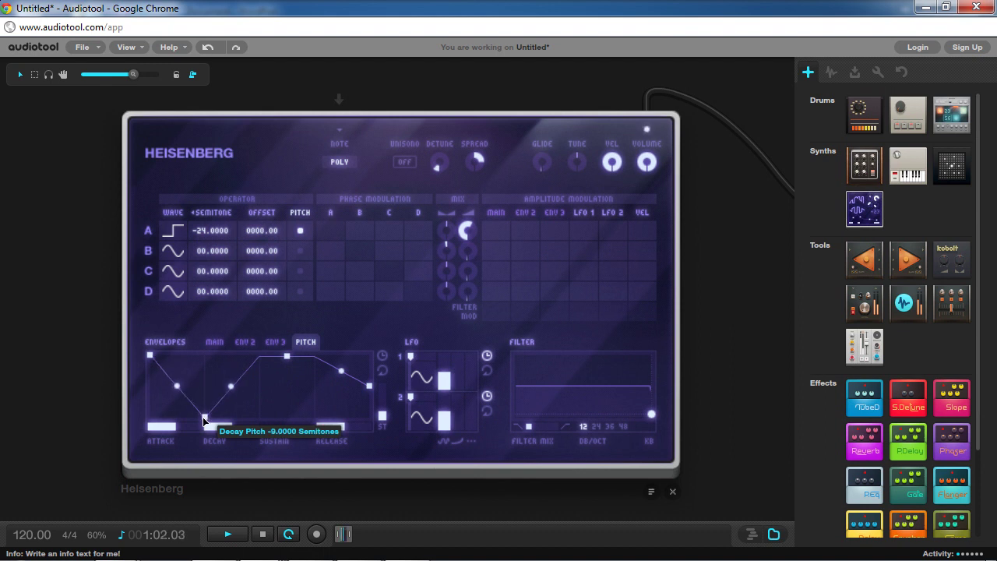
left_click_drag(150, 355, 150, 397)
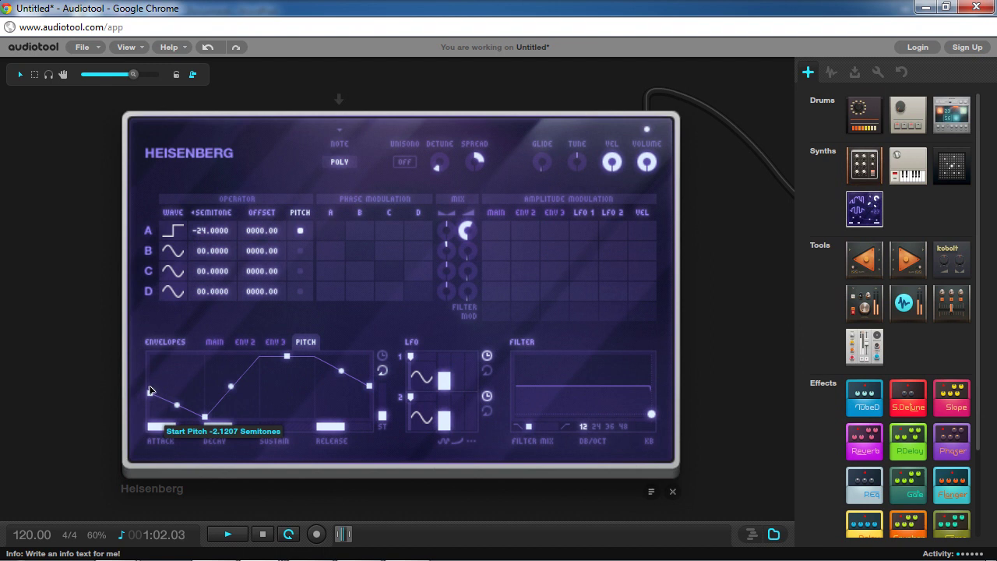
left_click_drag(152, 391, 151, 355)
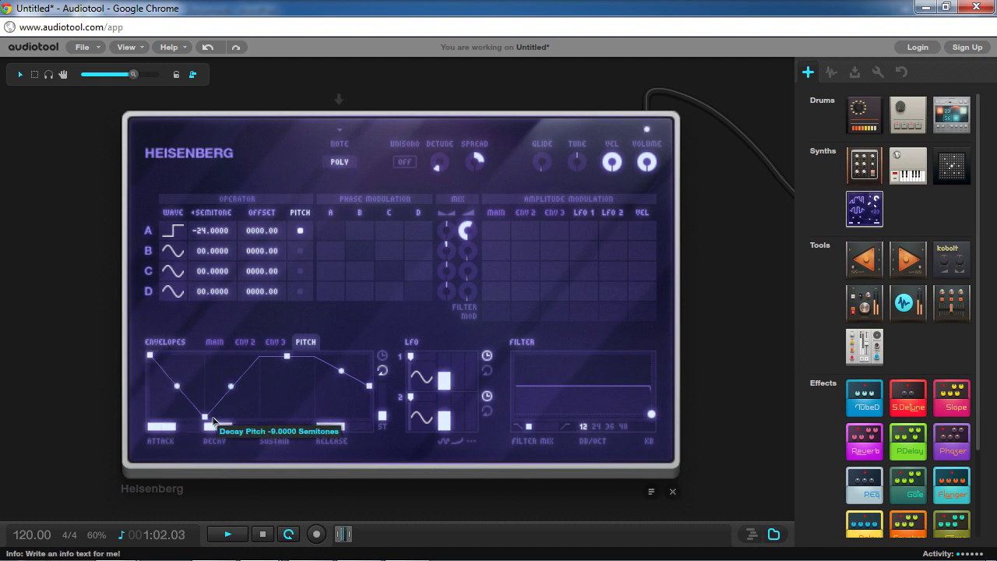
Shorten the pitch envelope's attack and decay times, switch the envelope off for operator A, and stop playback
left_click_drag(162, 426, 161, 440)
left_click_drag(221, 432, 220, 444)
left_click_drag(158, 428, 158, 438)
mouse_move(208, 419)
left_mouse_down()
mouse_move(203, 427)
mouse_move(215, 426)
left_mouse_up()
left_click(303, 234)
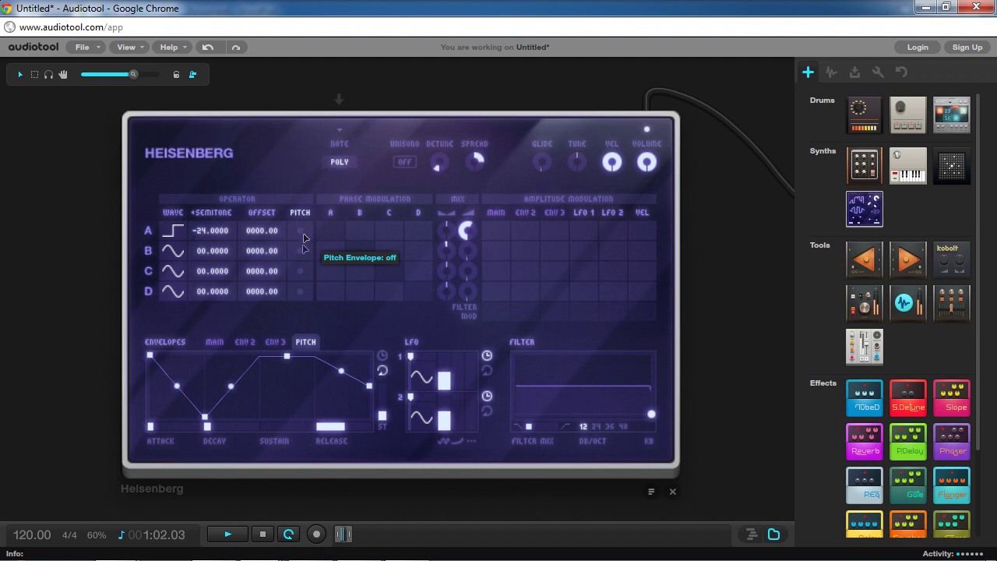
left_click(261, 533)
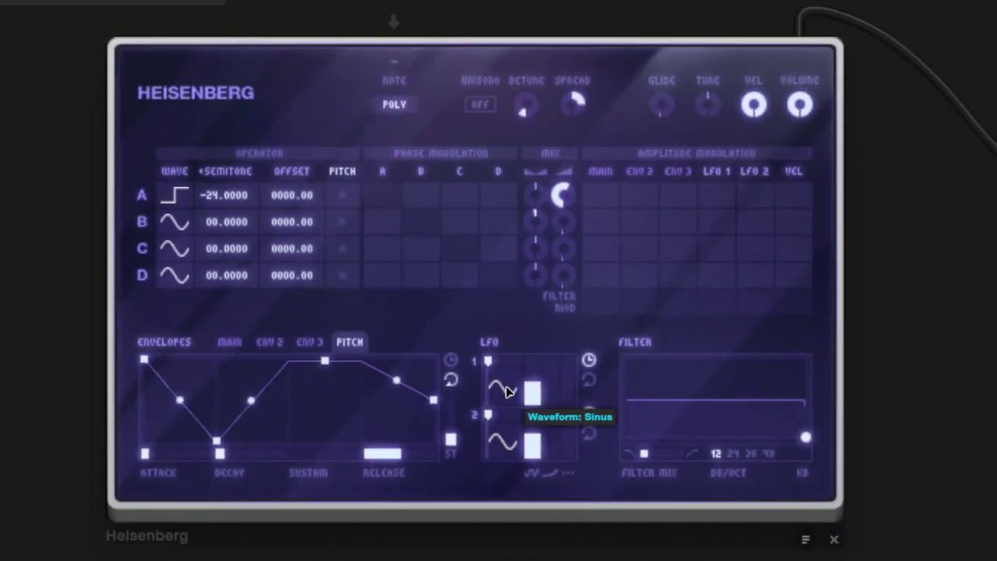
Try the Gottfried Wilhelm Leibniz waveform for LFO 1 and close the waveform chooser
left_click(405, 215)
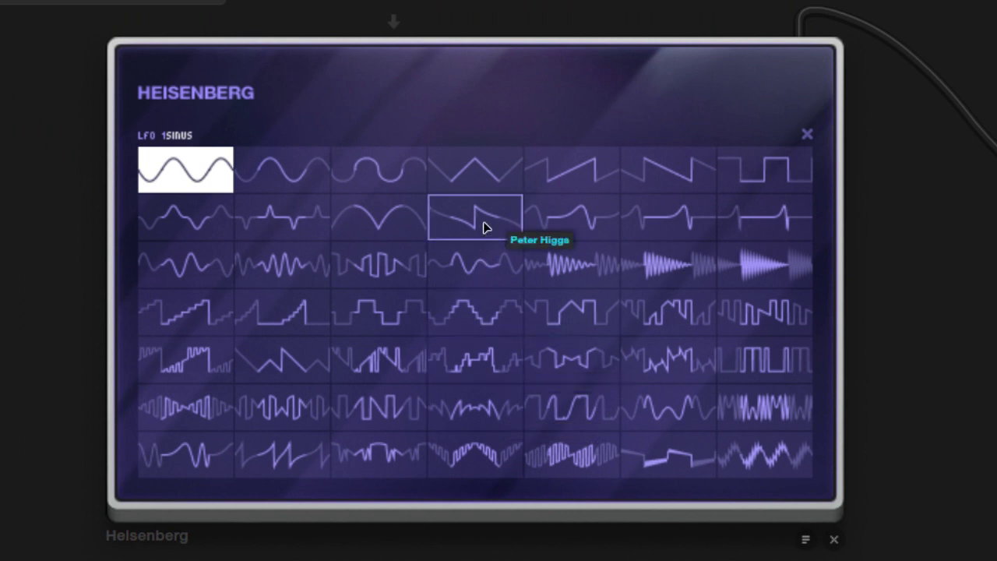
left_click(551, 229)
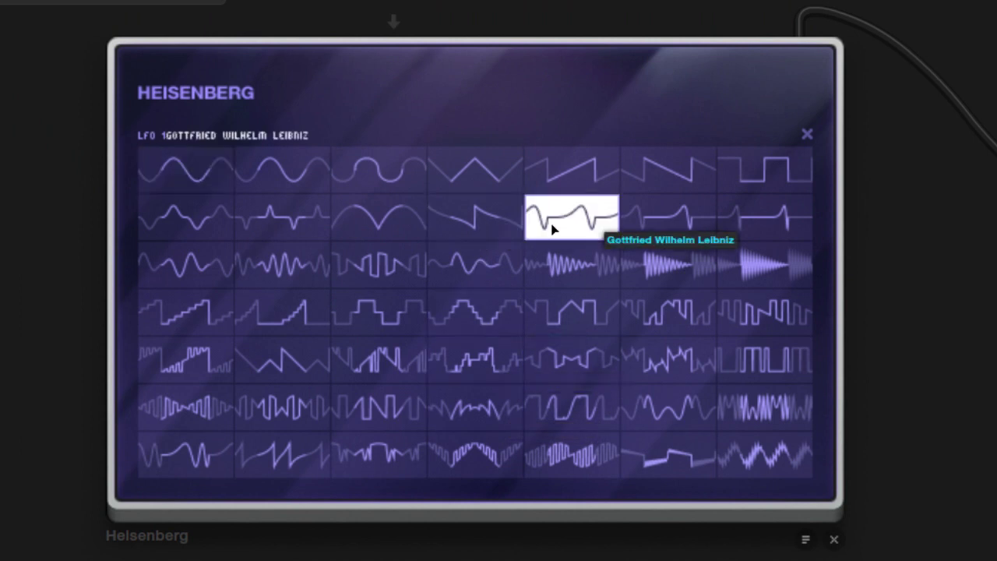
left_click(807, 134)
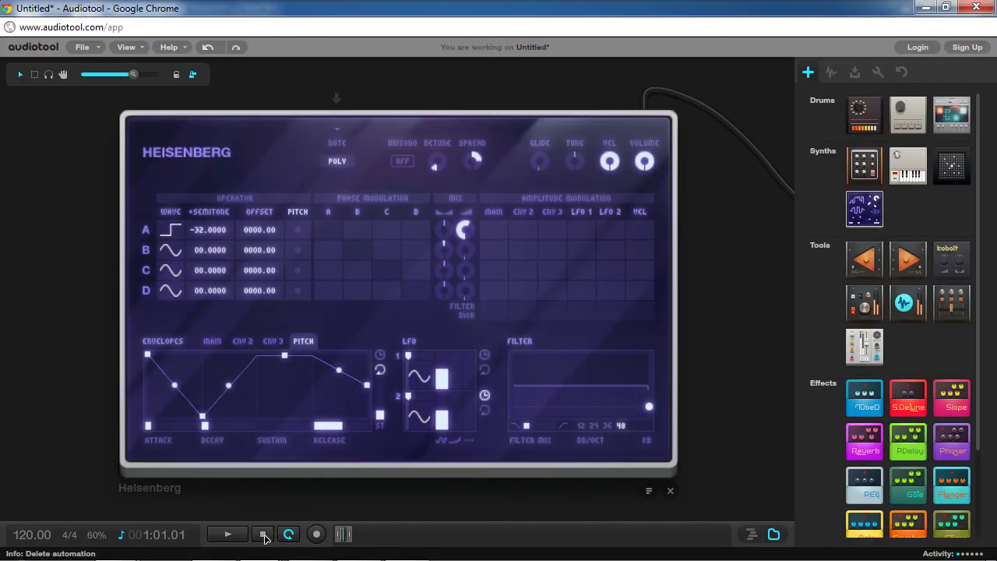
Play the loop, set LFO 1's filter modulation to +100, and lower the filter cutoff to about 48.68%
left_click(235, 537)
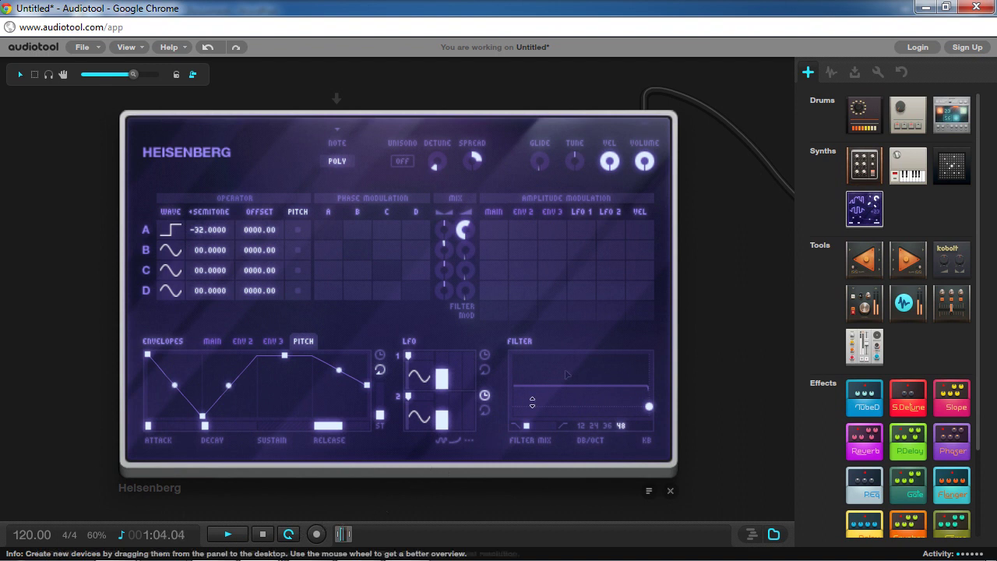
left_click_drag(585, 313, 581, 144)
left_click_drag(647, 410, 578, 405)
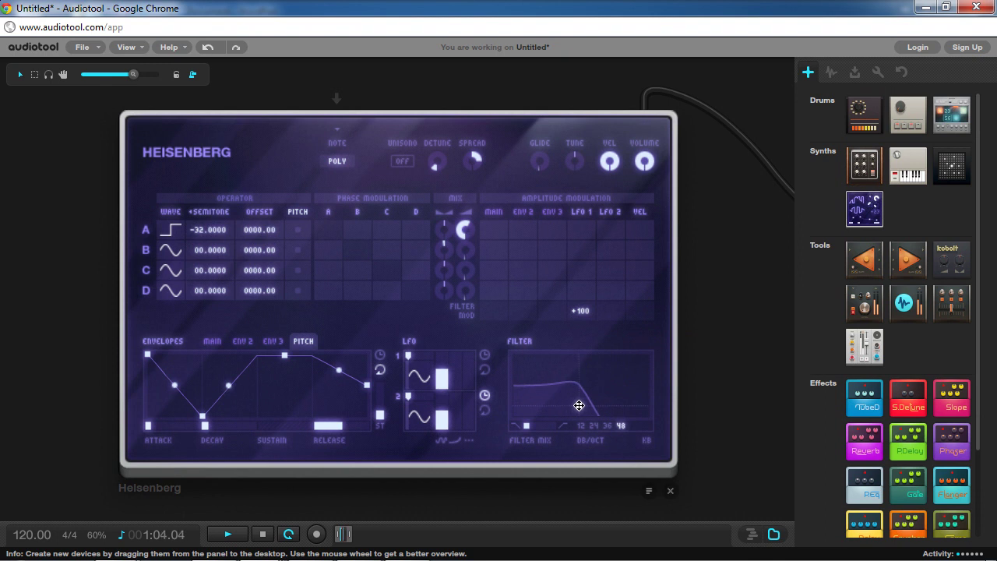
Reduce LFO 1's filter modulation to +47 and set LFO 1's rate to 5.137
left_click_drag(582, 310, 578, 366)
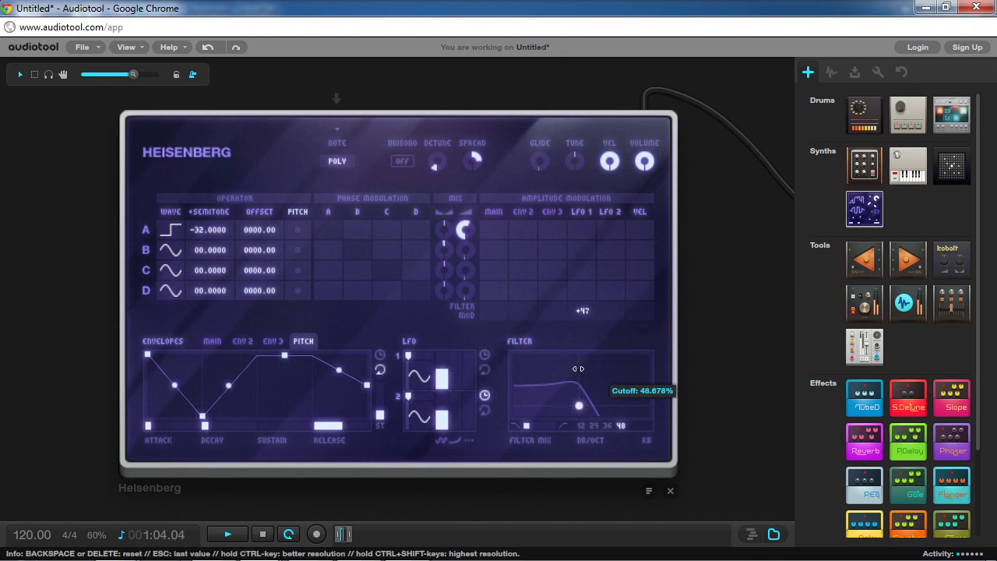
mouse_move(442, 380)
left_mouse_down()
mouse_move(443, 360)
mouse_move(444, 374)
left_mouse_up()
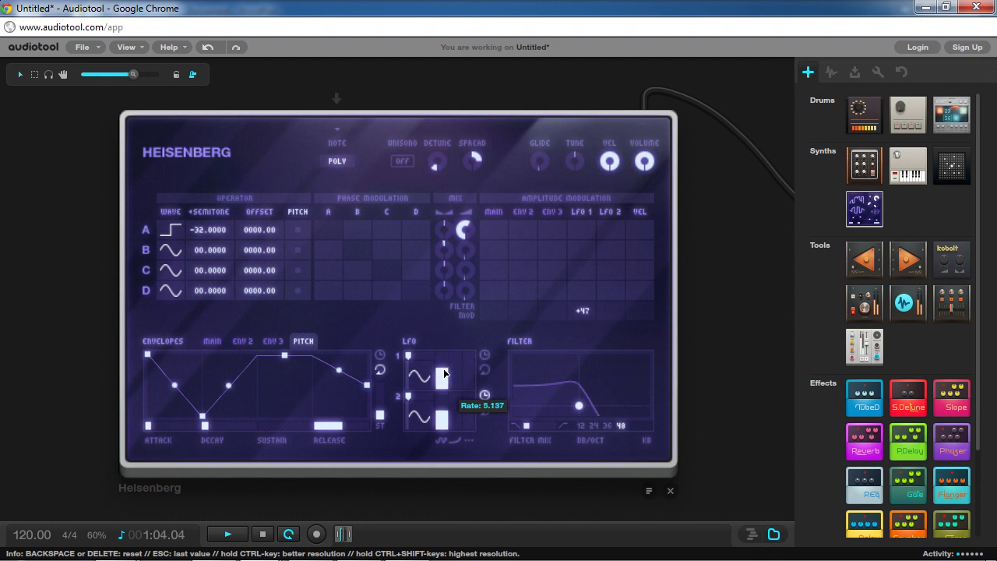